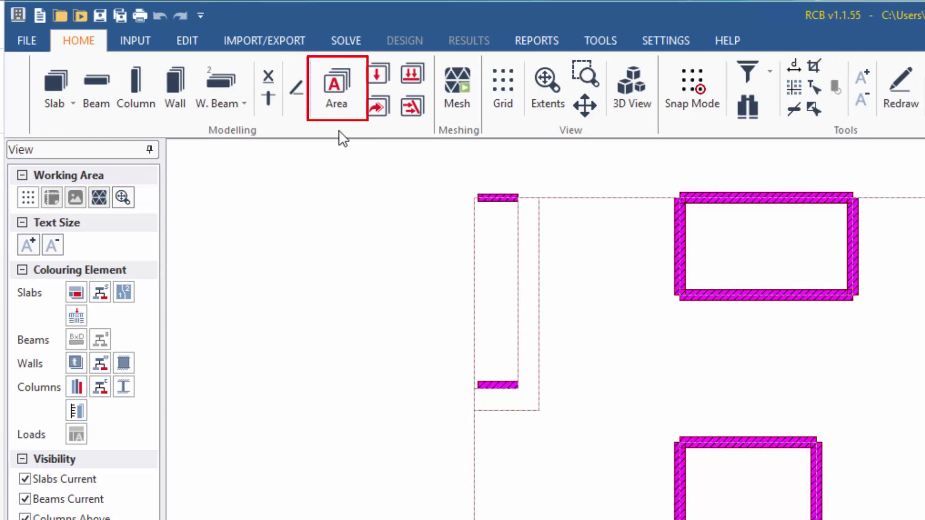
Draw a 1.5 kPa area load over the whole slab, from (6.1, 26) to (25.7, 6.3) m
click(336, 111)
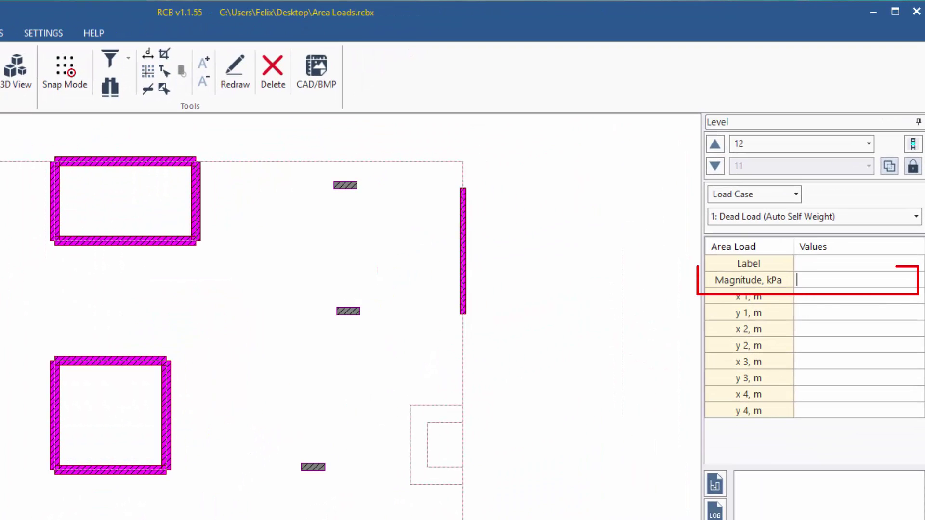
text(1.5)
key(Return)
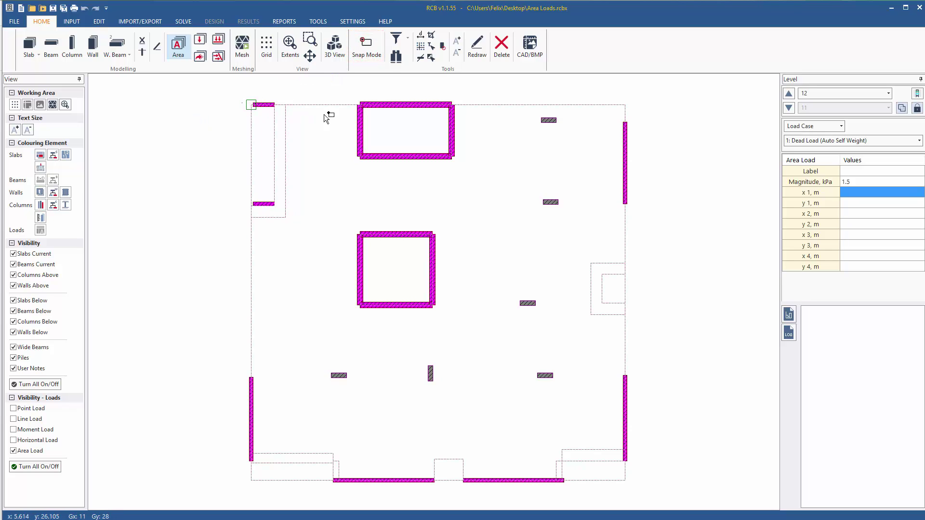
click(627, 107)
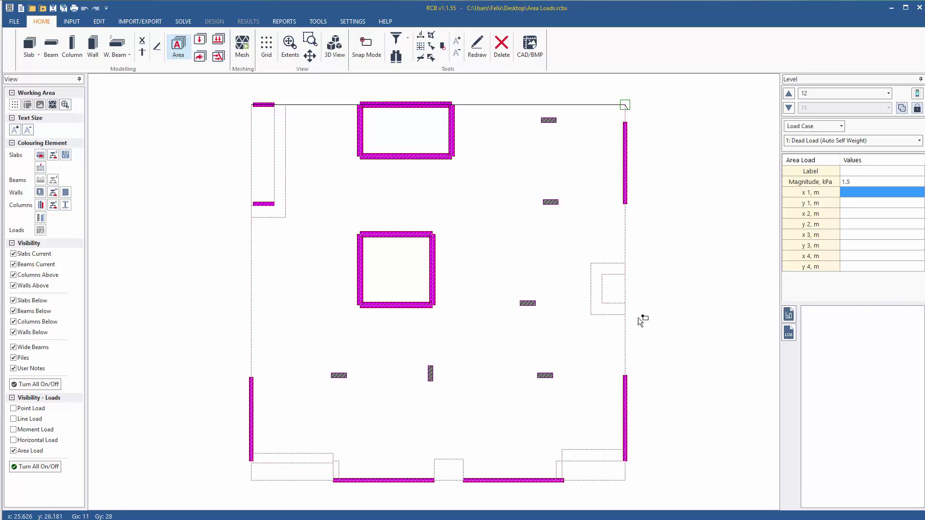
click(629, 481)
click(248, 482)
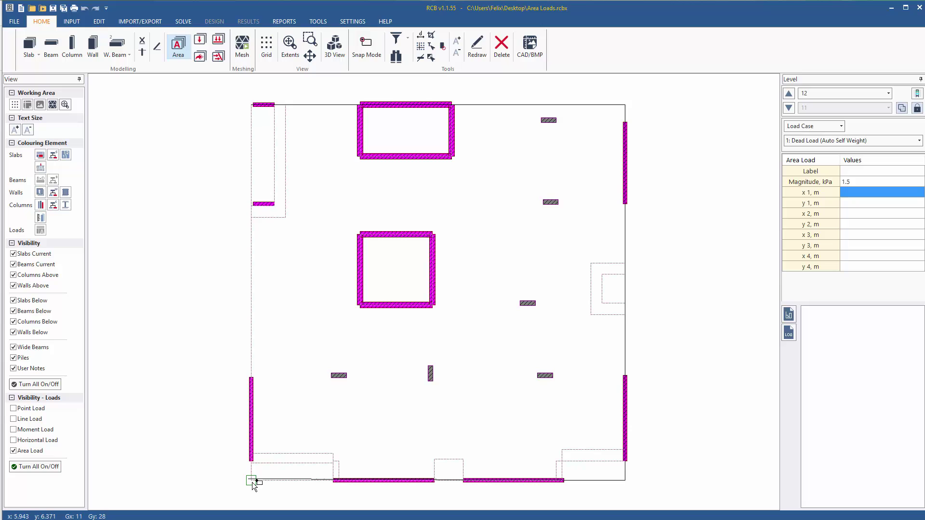
right_click(187, 310)
click(199, 312)
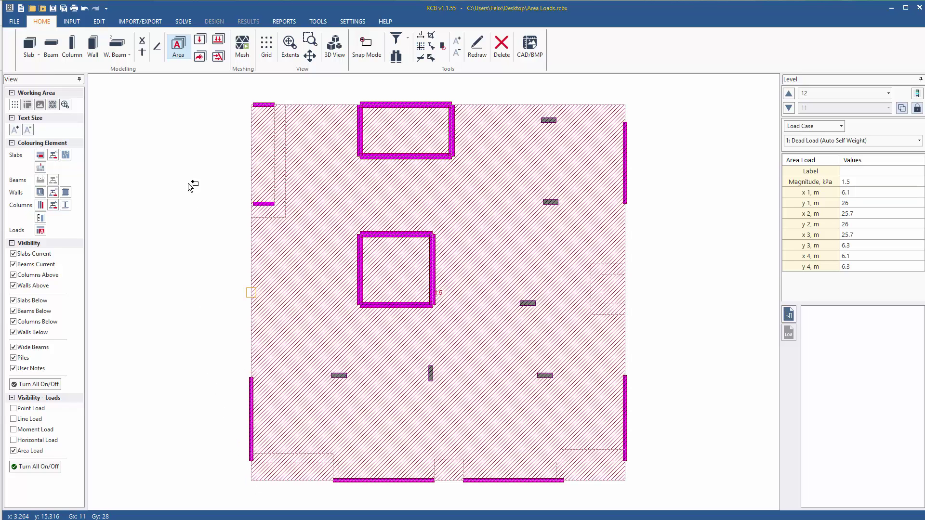
Outline a 2 kPa area load over the top-left balcony
click(178, 49)
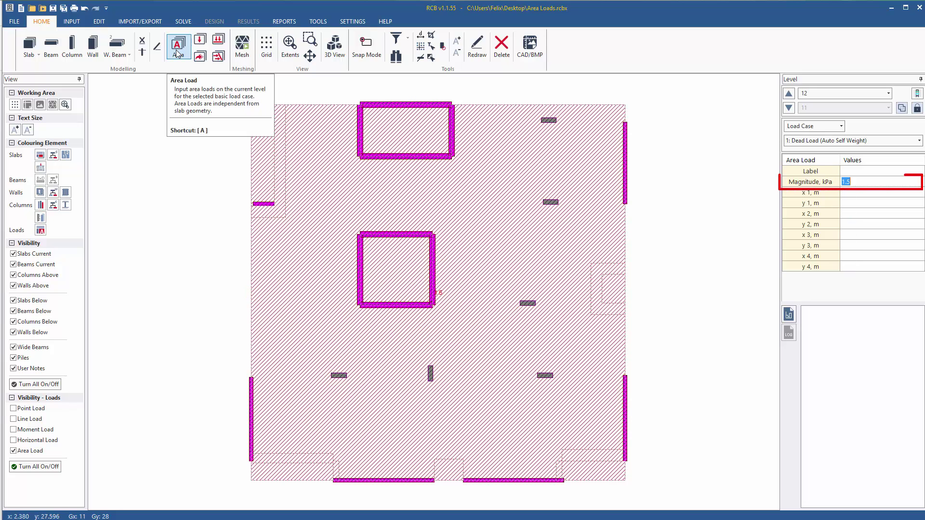
text(2)
key(Return)
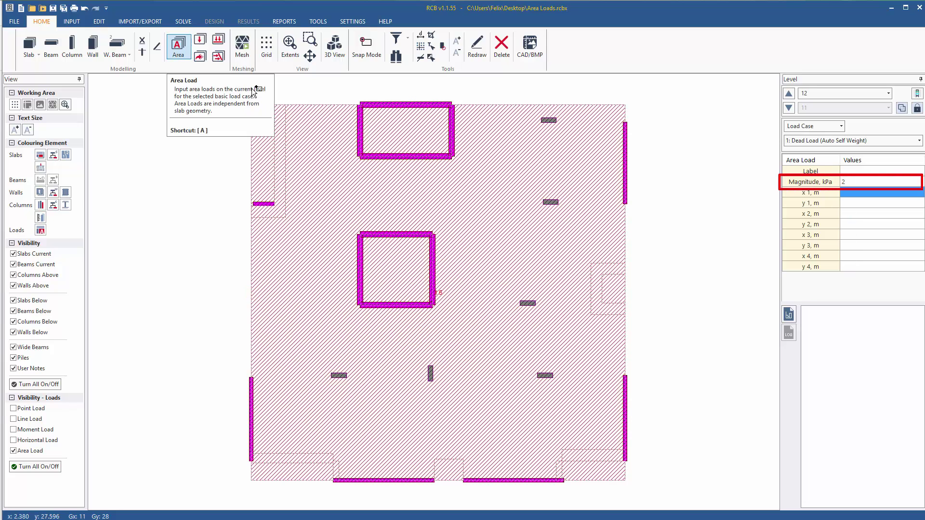
scroll(259, 107, up, 2)
scroll(258, 108, up, 3)
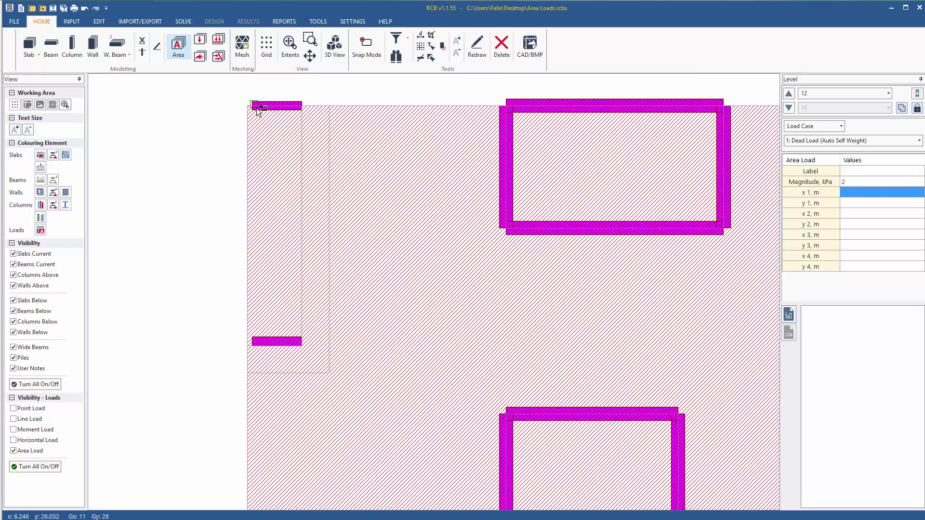
click(250, 108)
click(314, 111)
click(312, 395)
click(247, 390)
right_click(201, 305)
click(215, 308)
Add 2 kPa load boxes over the right, bottom-right and bottom-left balconies
scroll(594, 448, up, 3)
scroll(594, 448, up, 1)
click(585, 379)
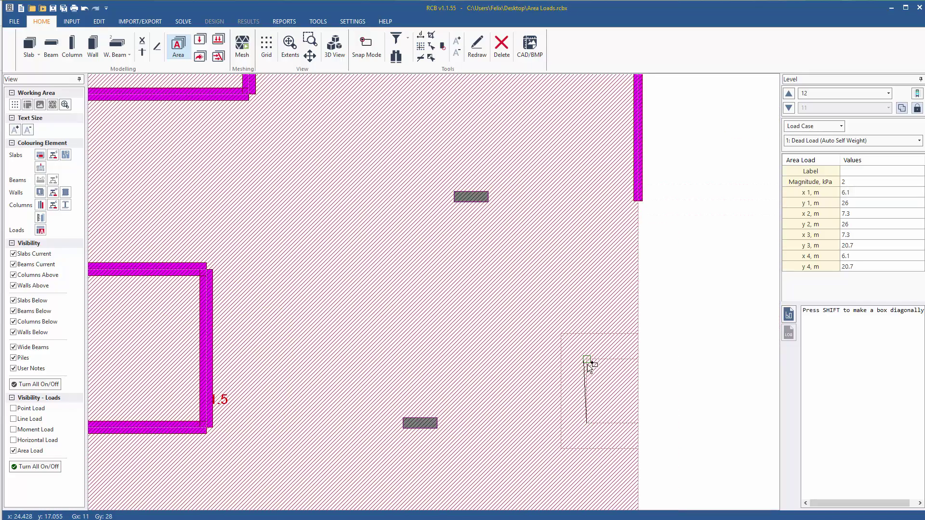
shift+click(632, 430)
scroll(626, 481, down, 3)
scroll(627, 482, up, 3)
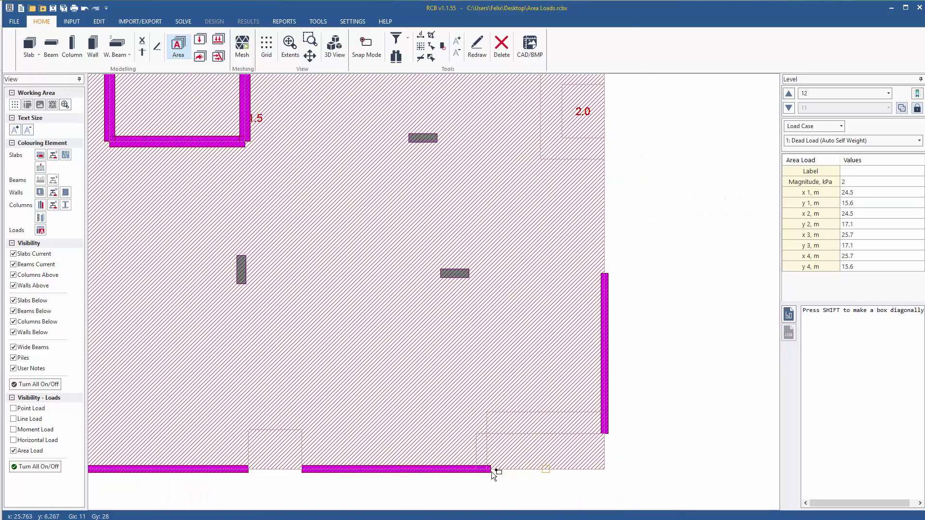
click(493, 469)
shift+click(606, 439)
scroll(111, 467, down, 3)
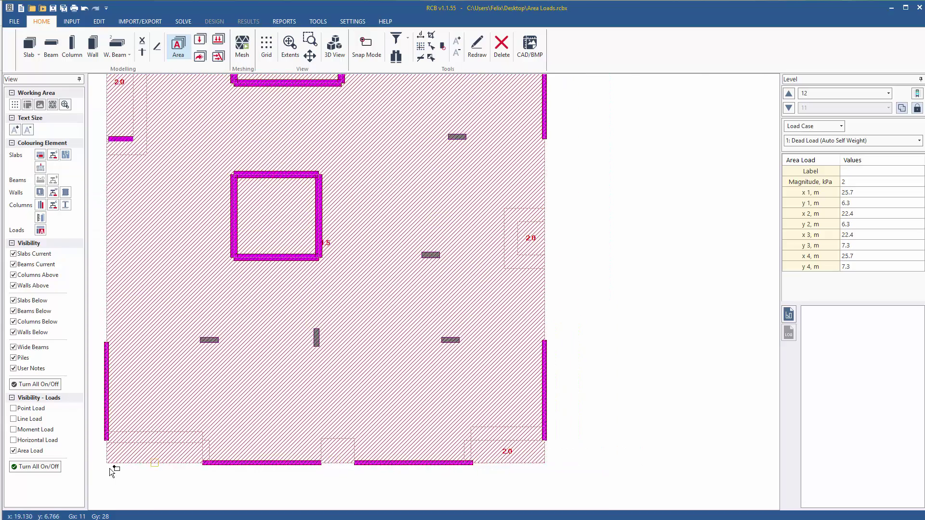
scroll(111, 462, up, 3)
click(110, 429)
shift+click(229, 480)
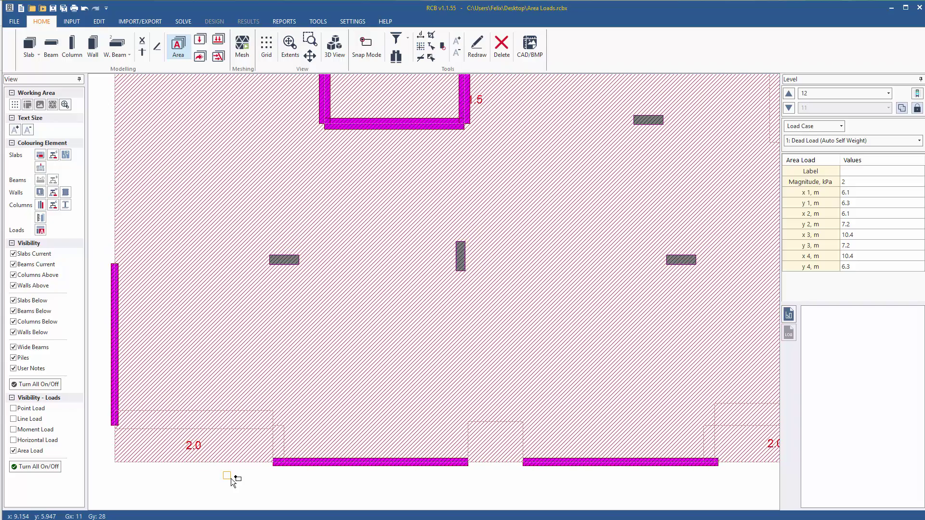
scroll(231, 479, down, 2)
scroll(232, 475, down, 1)
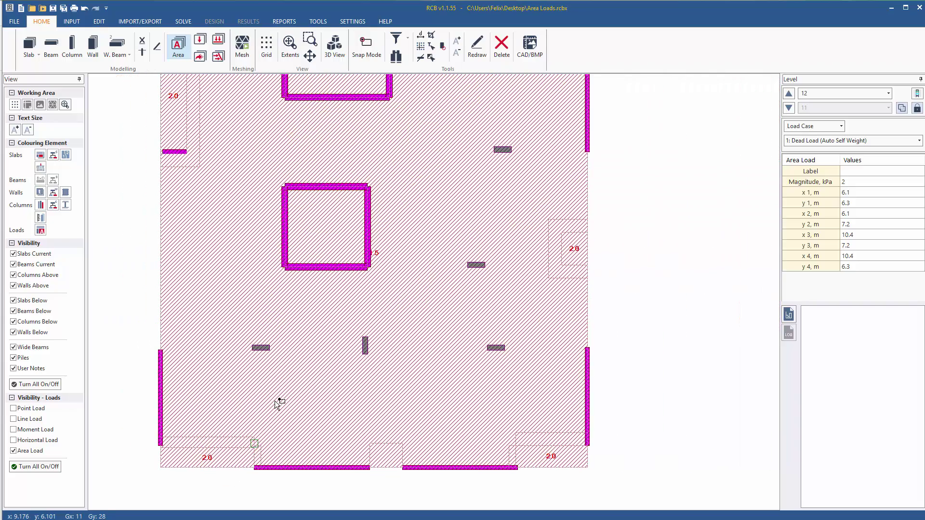
key(Escape)
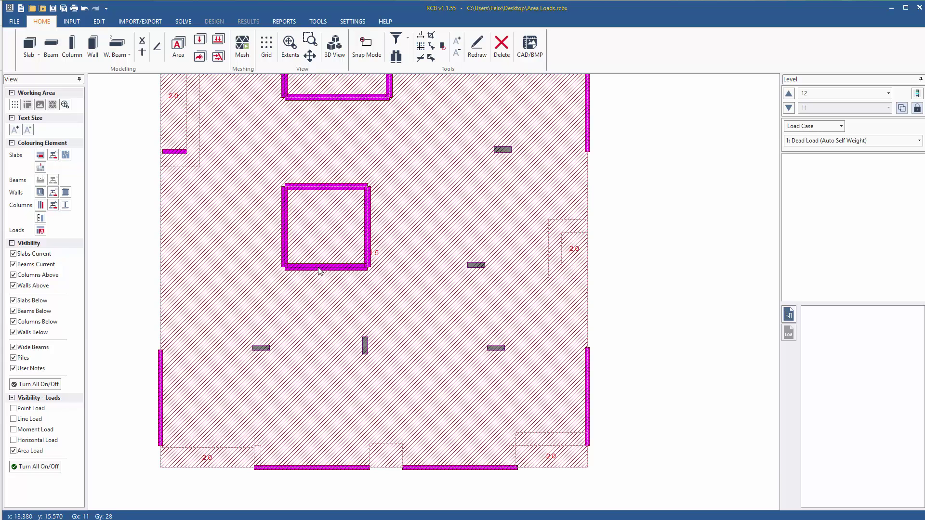
Apply 0 kPa area loads over the square void and the top rectangular void
click(319, 269)
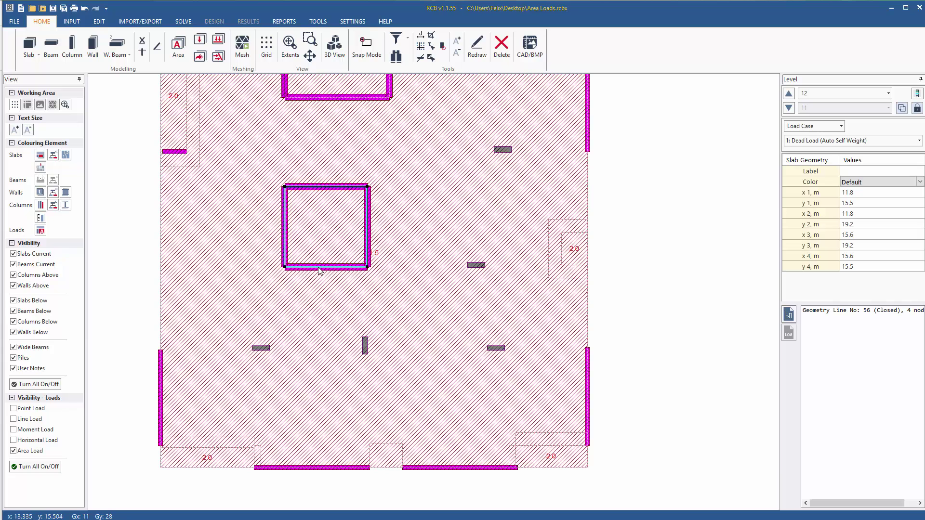
click(178, 54)
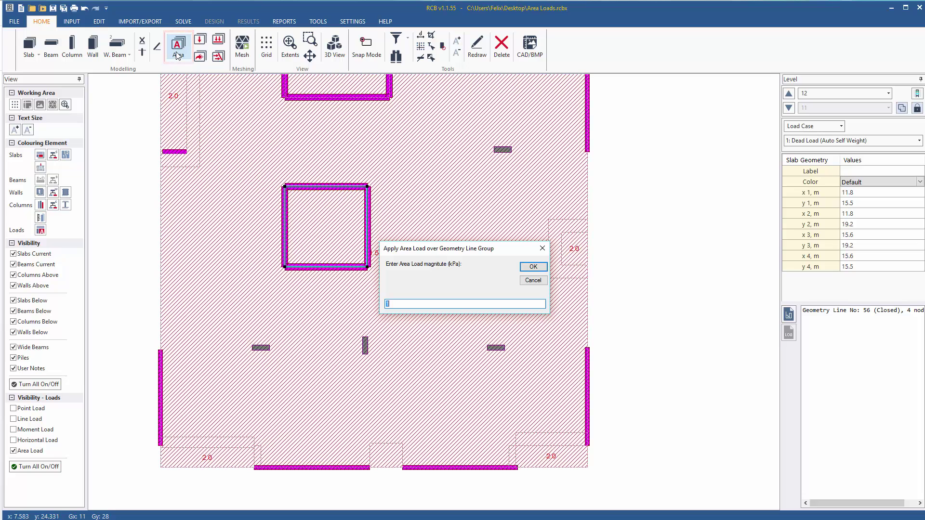
text(0)
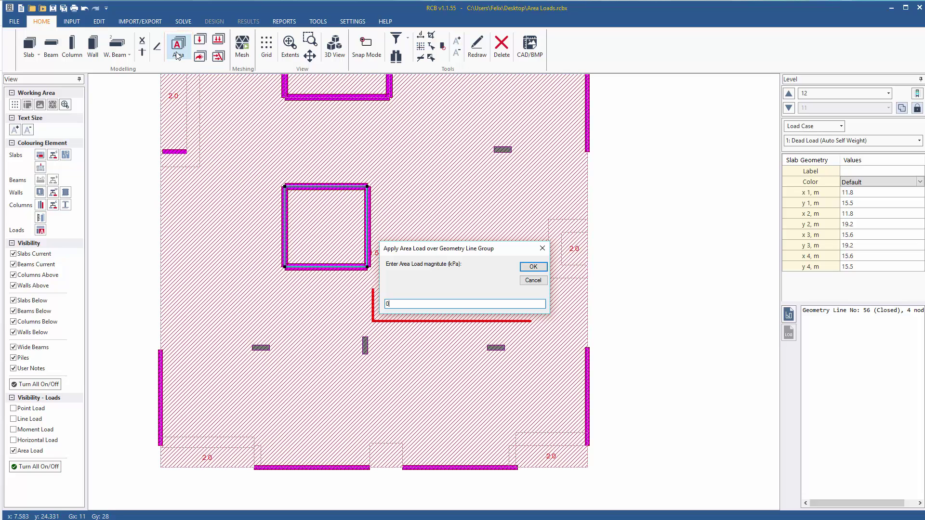
click(526, 267)
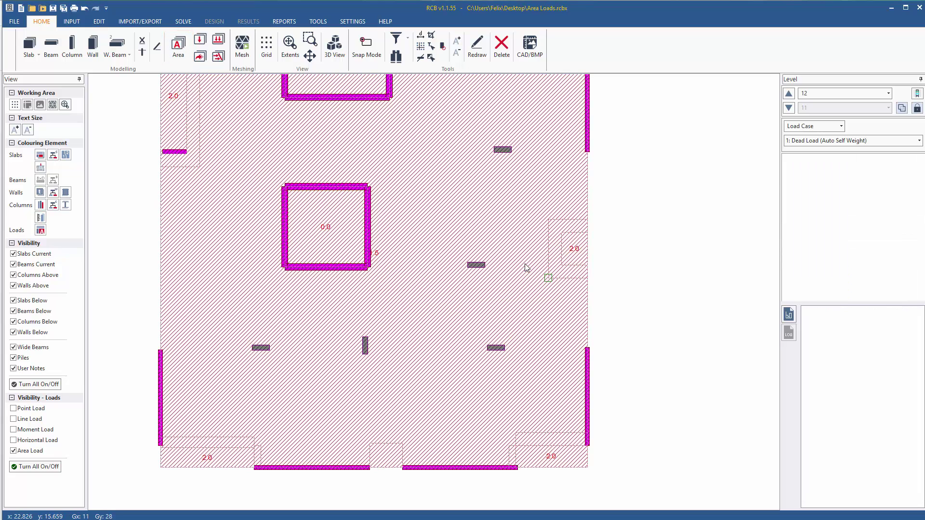
scroll(527, 267, down, 2)
click(426, 151)
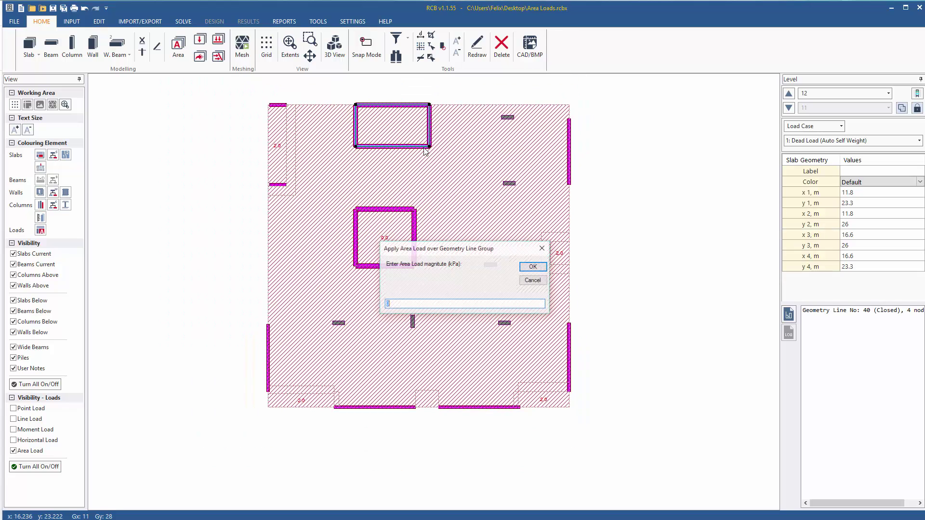
click(535, 267)
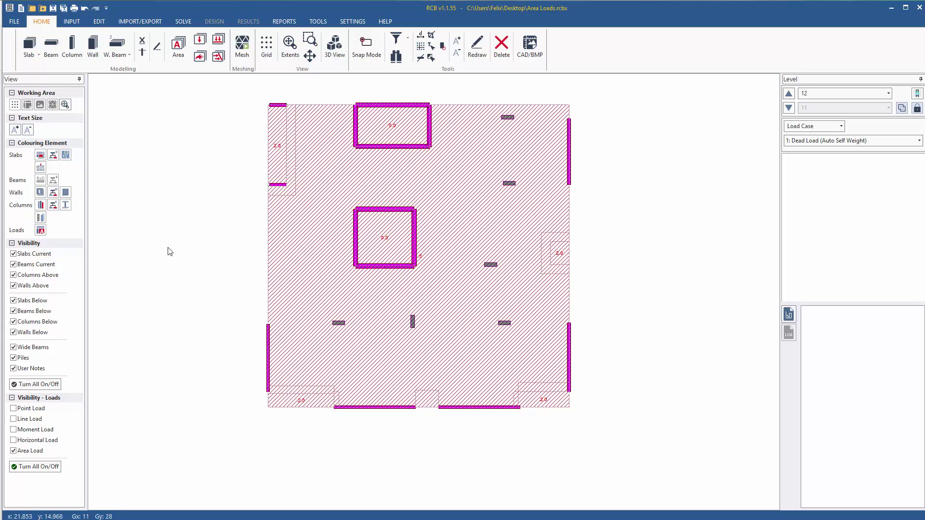
click(40, 230)
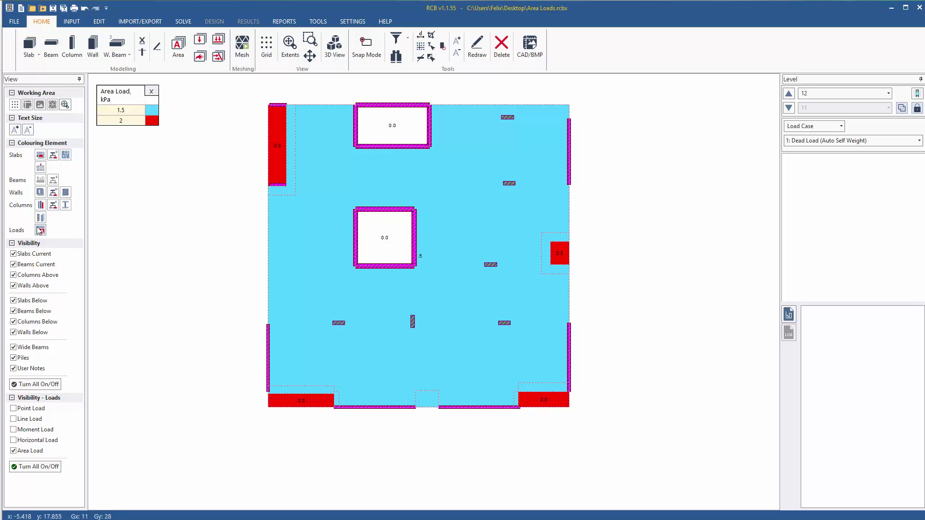
click(270, 164)
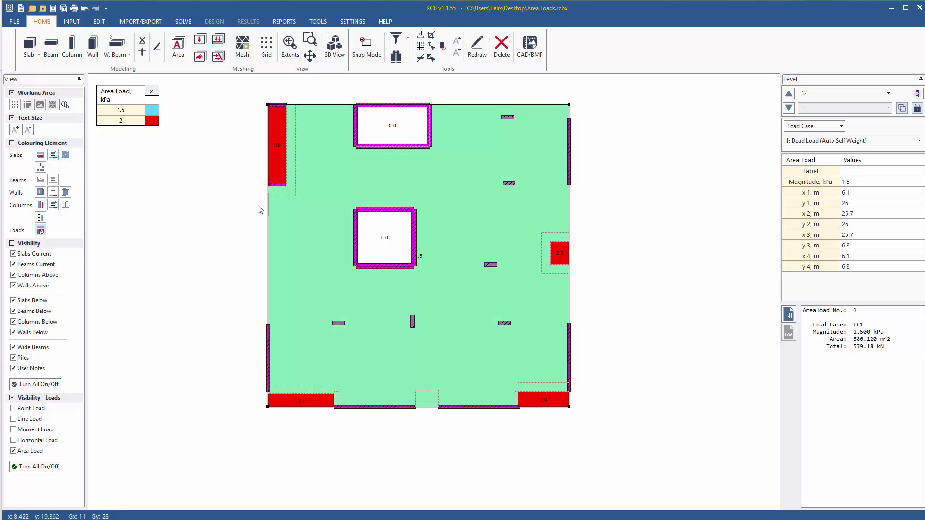
click(260, 176)
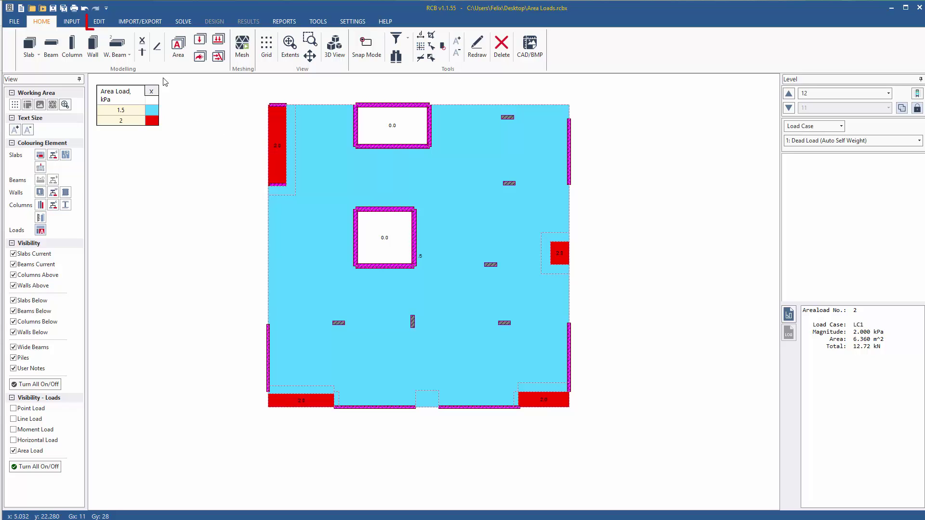
Copy the area loads from load case 1 into load case 2 and view 2: Live Load
click(100, 22)
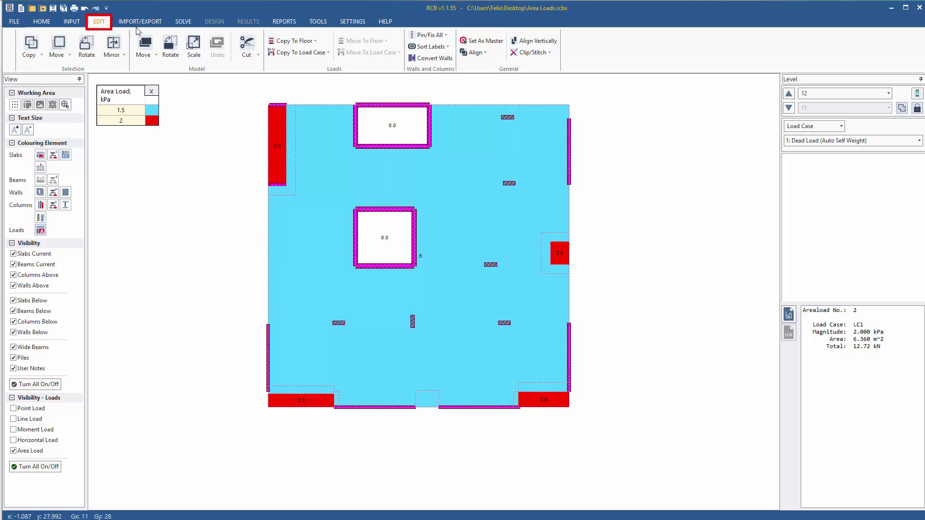
click(287, 55)
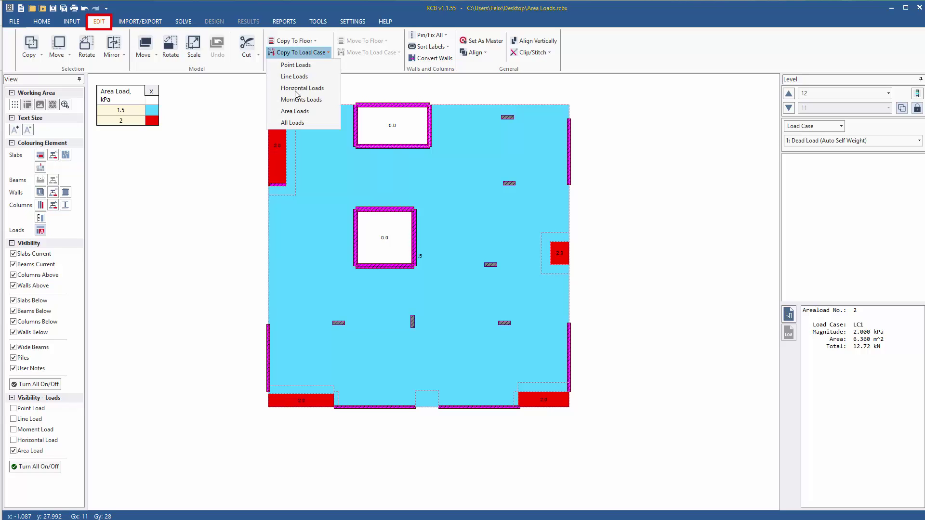
click(299, 112)
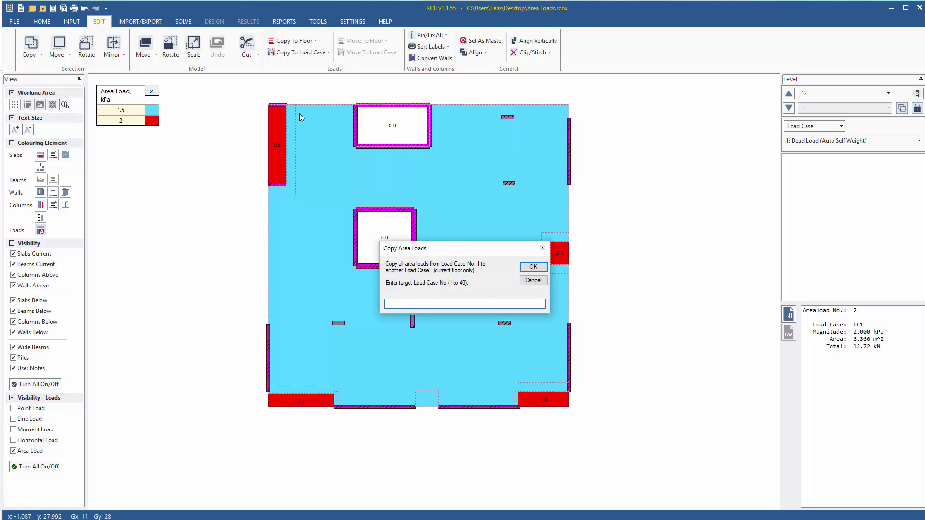
text(2)
click(530, 268)
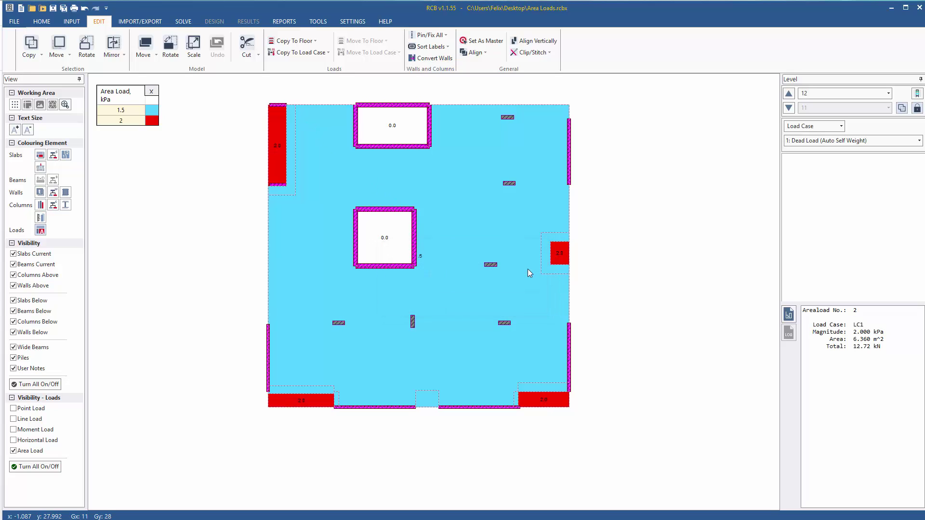
click(533, 314)
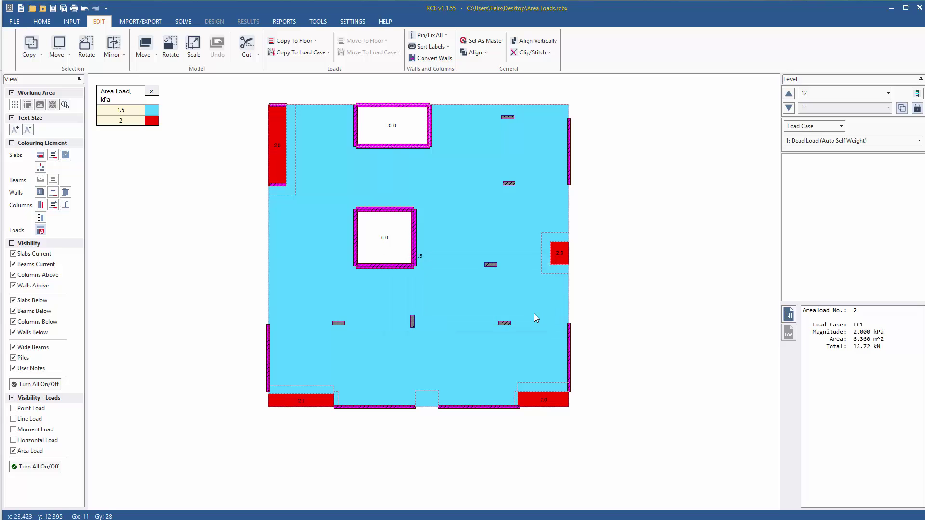
key(Down)
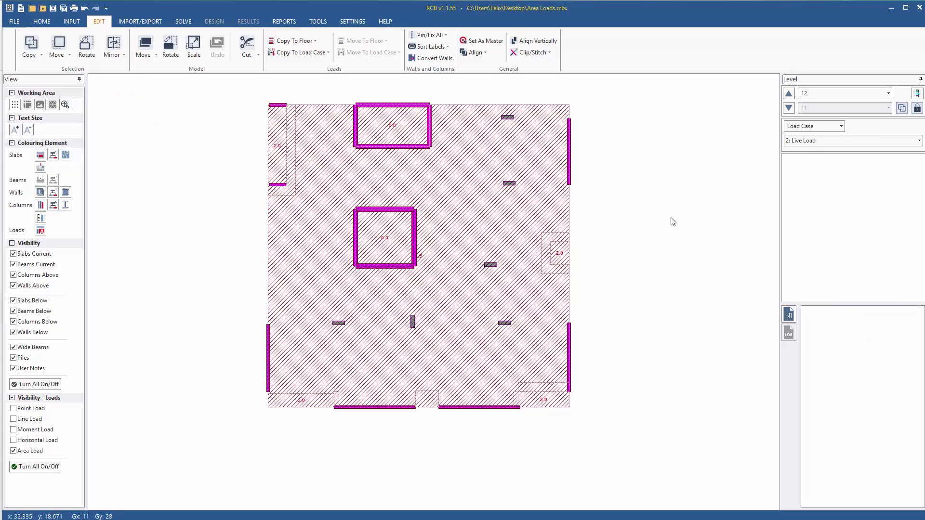
Place a 4 kPa lobby load between the voids and colour the area loads by pressure
click(41, 21)
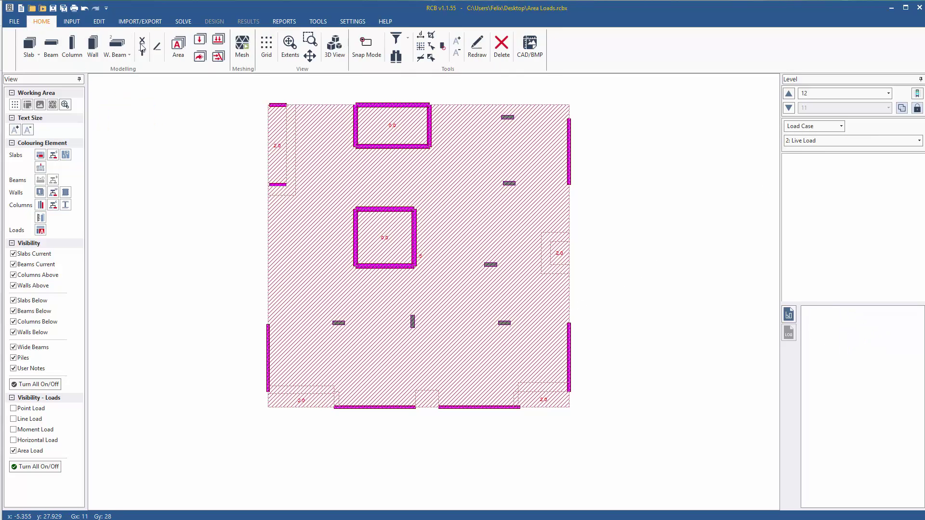
click(175, 48)
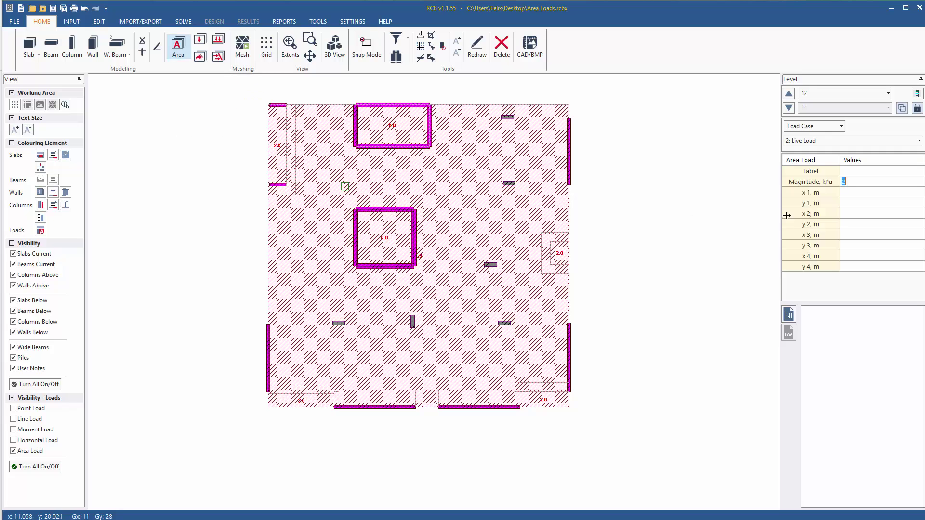
text(4)
key(Return)
click(365, 204)
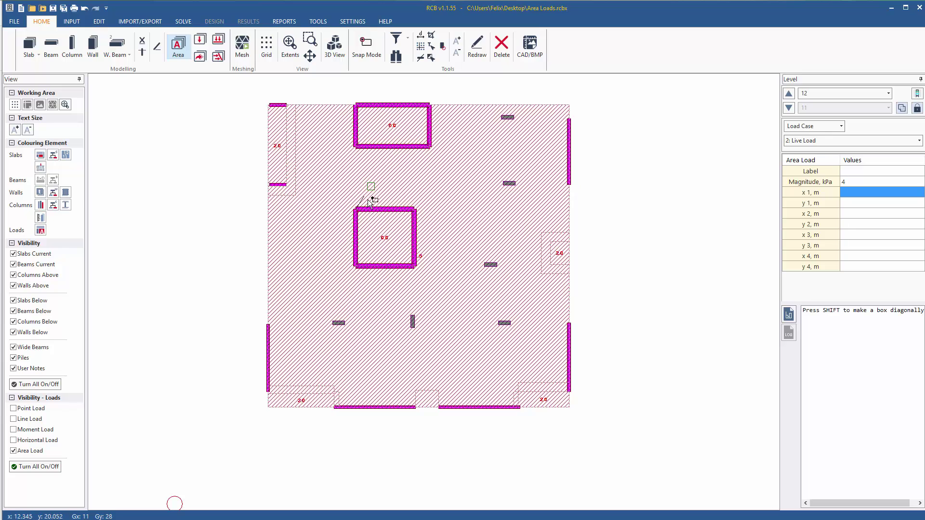
click(433, 151)
key(Escape)
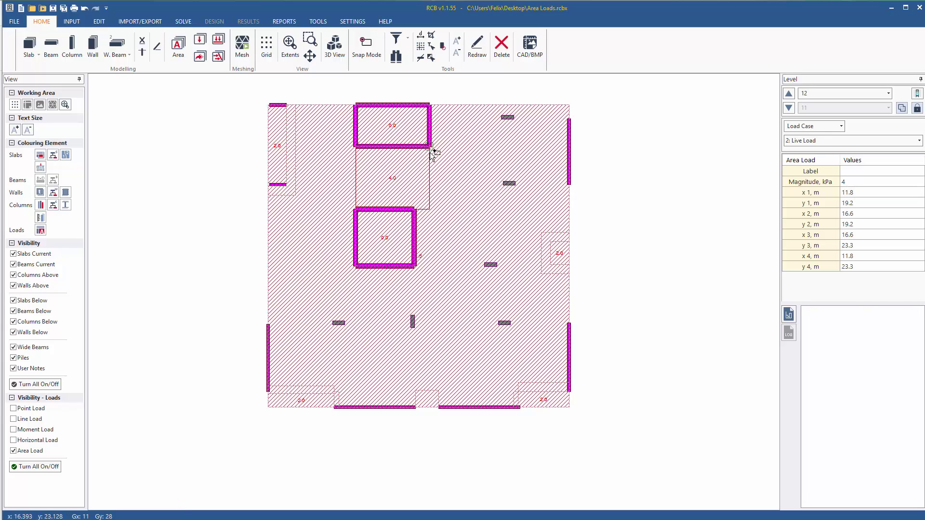
click(40, 231)
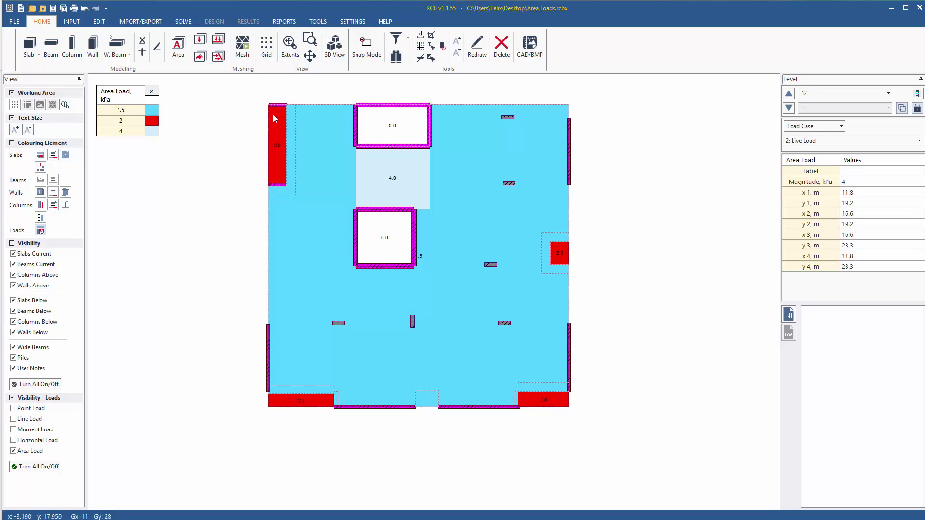
click(346, 23)
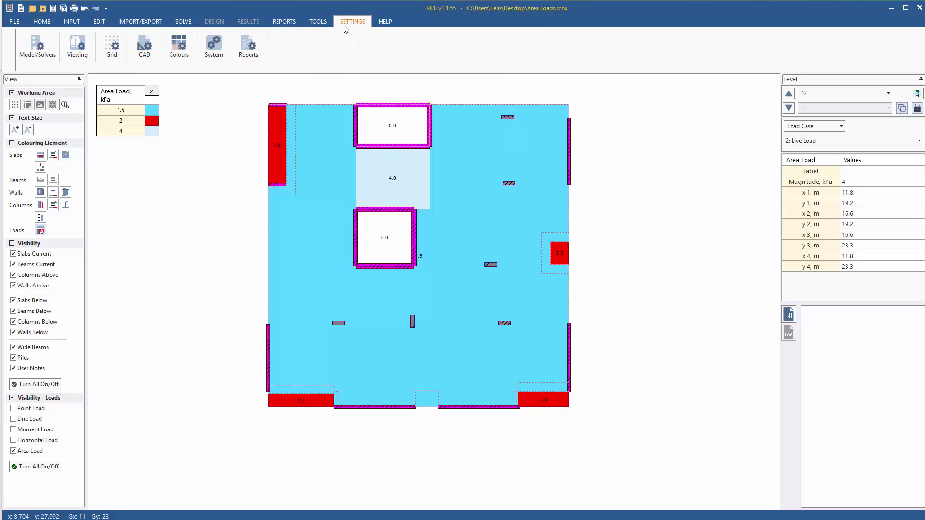
click(53, 48)
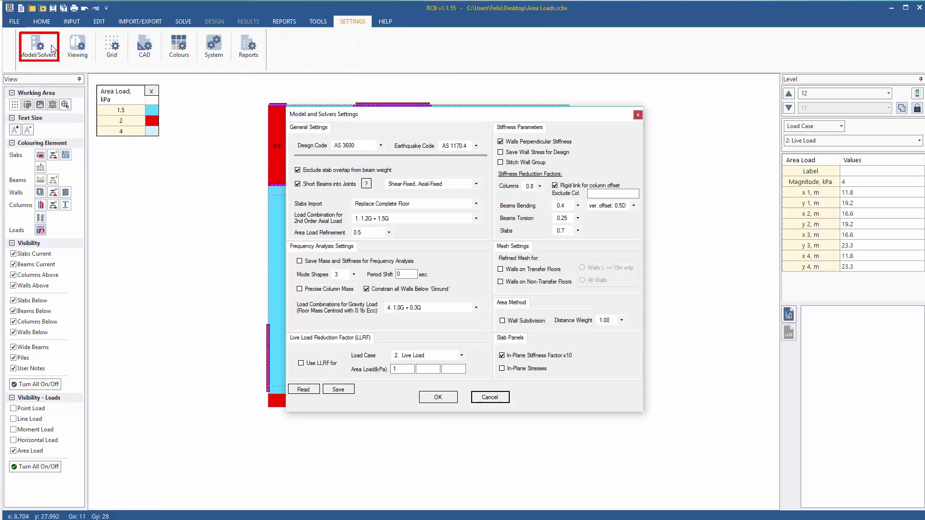
click(389, 233)
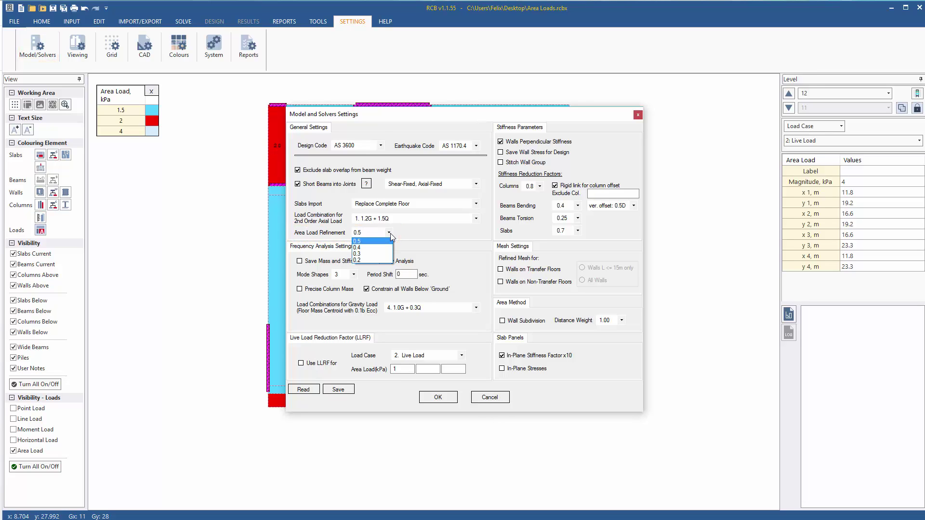
click(390, 234)
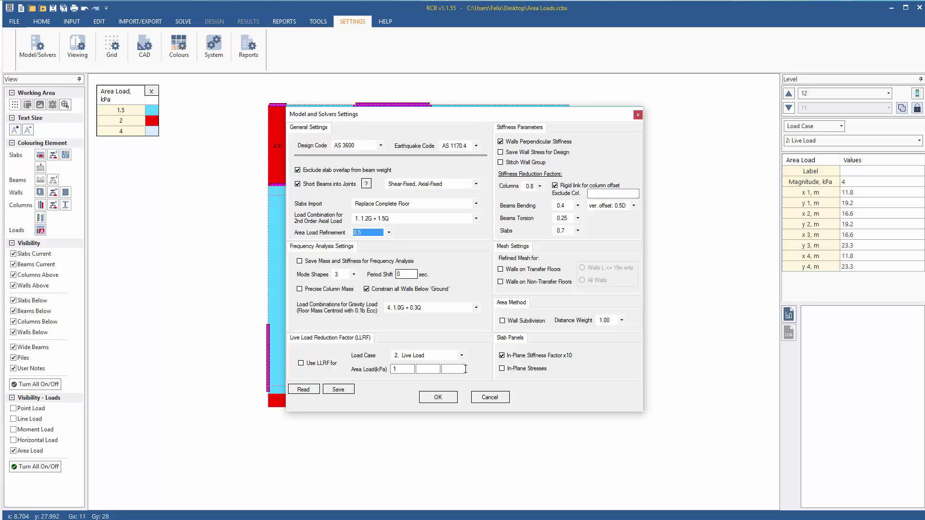
click(482, 397)
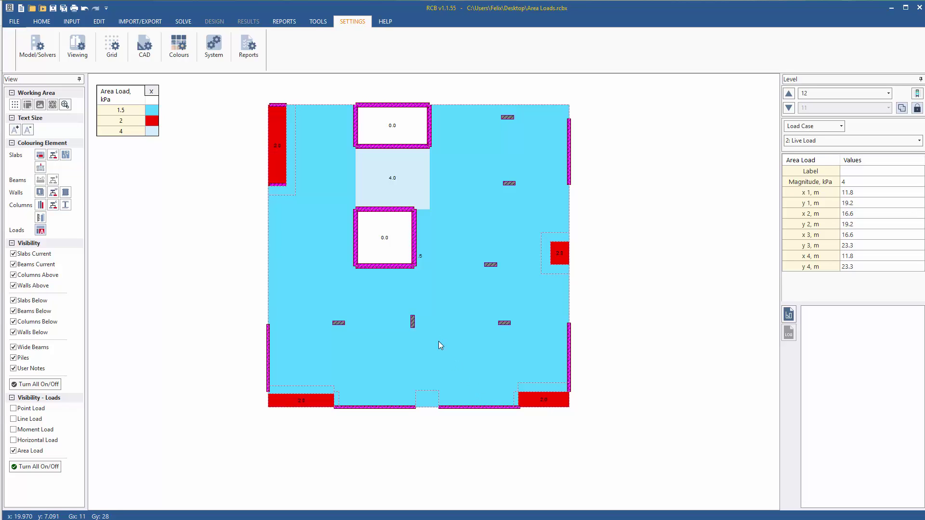
click(219, 55)
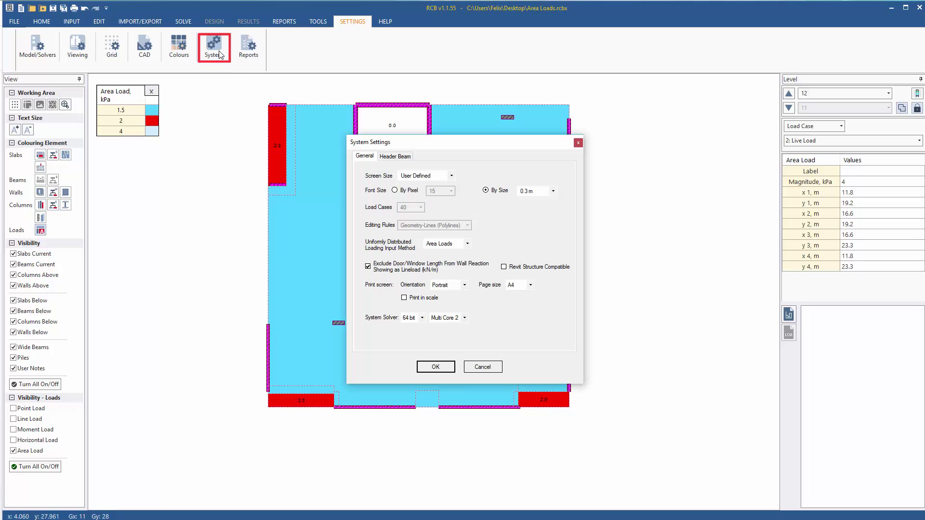
click(469, 249)
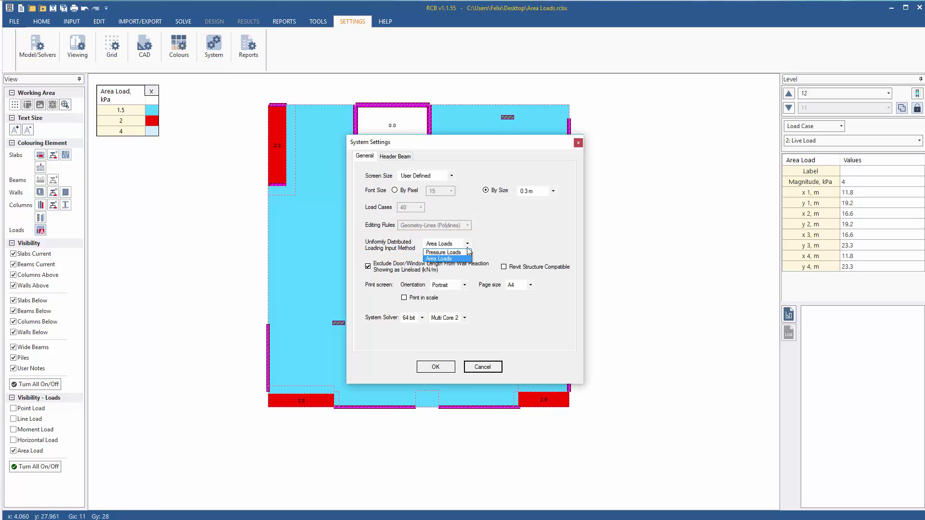
click(467, 248)
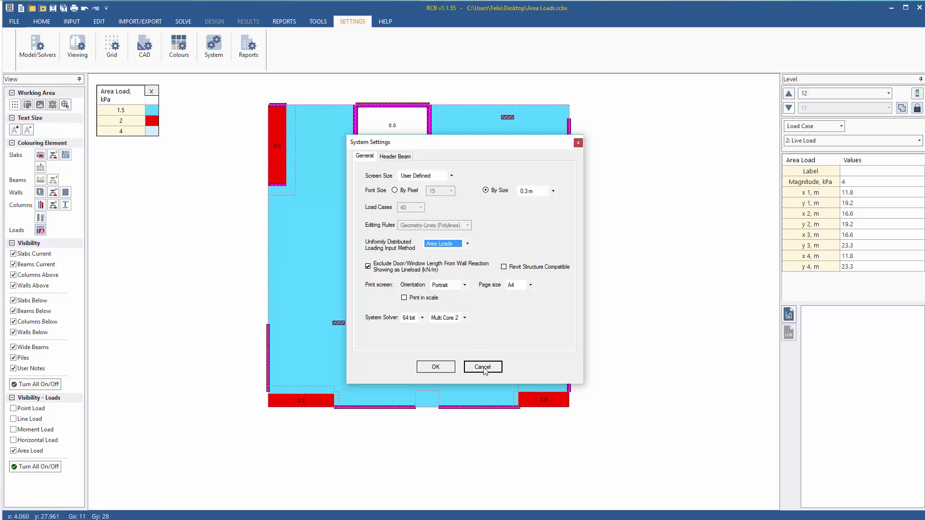